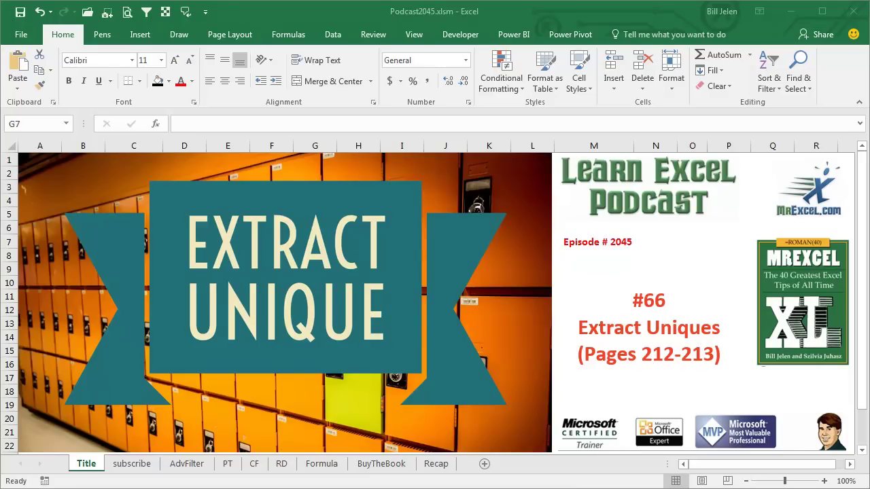
Step: Go to the AdvFilter sheet and check how far down the Customer list extends
left_click(132, 467)
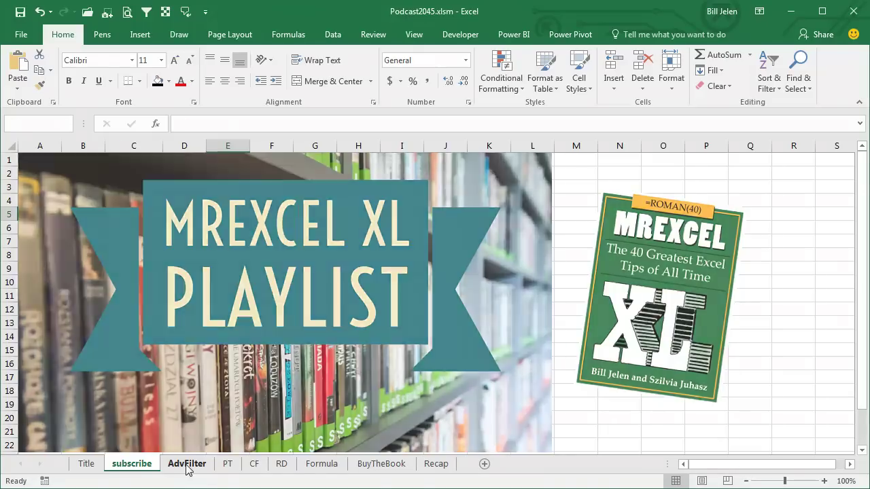
left_click(187, 467)
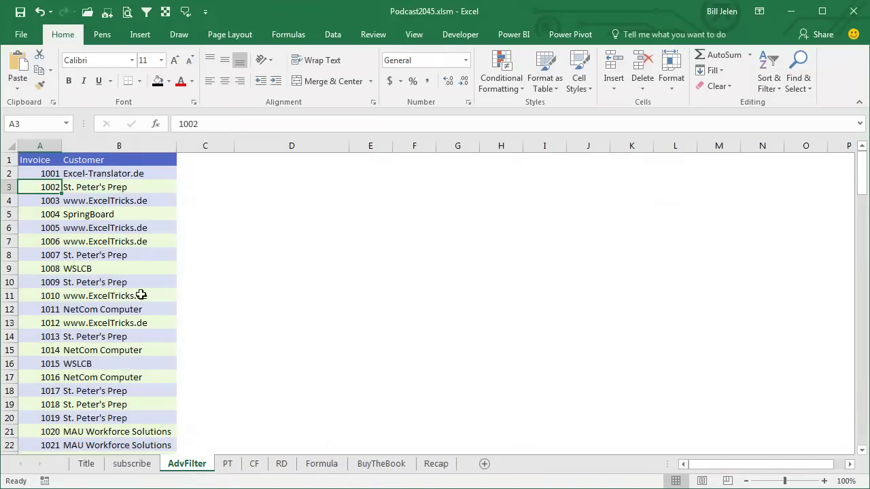
left_click(109, 185)
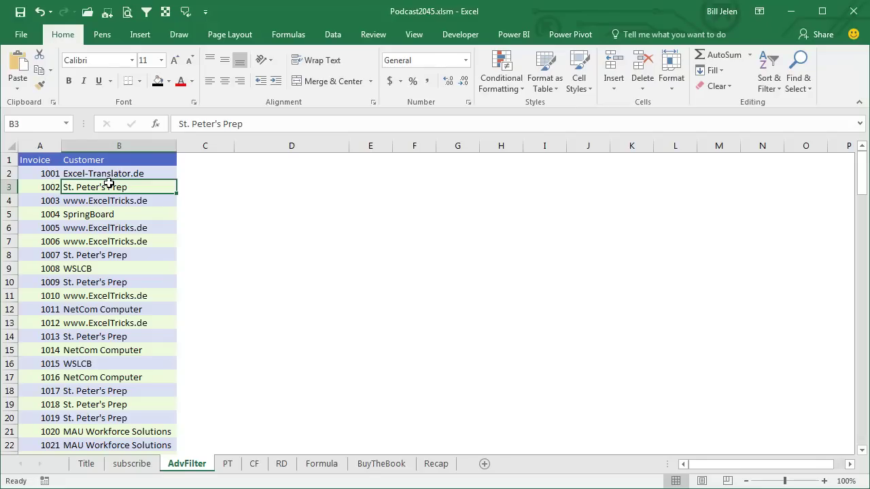
key("ctrl+Down")
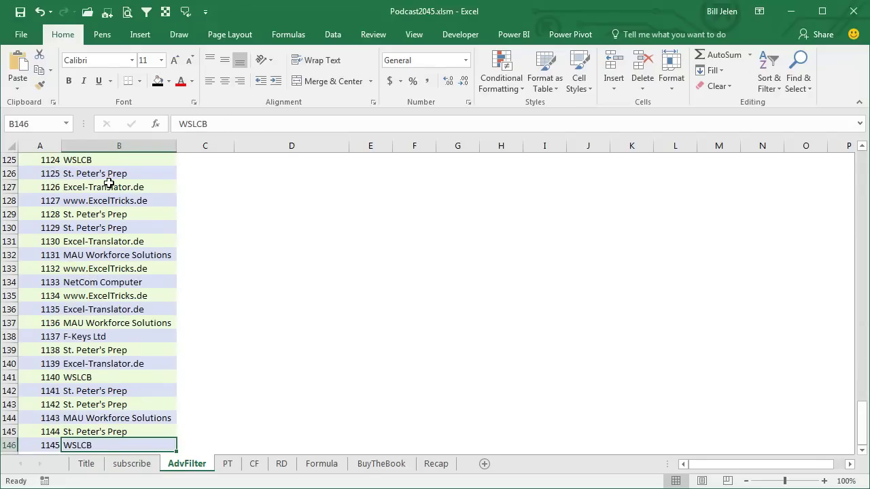
Step: Copy the Customer heading from B1 into cell D1
key("ctrl+Up")
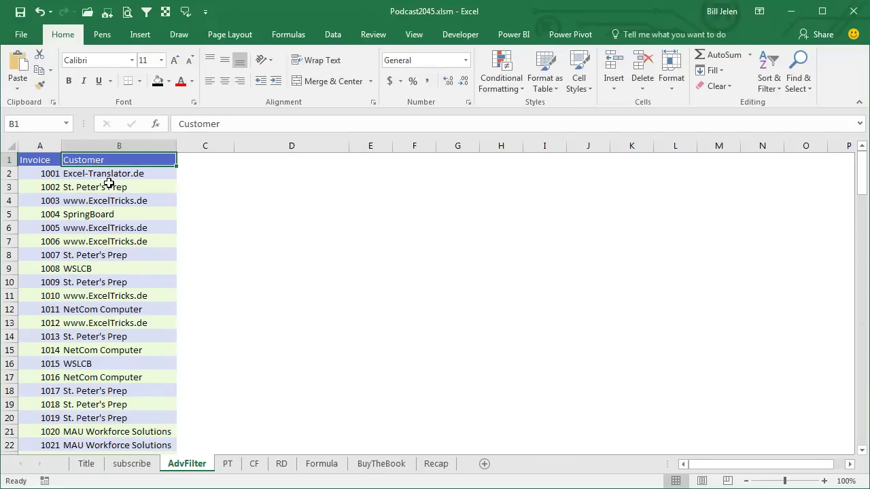
key("ctrl+c")
key("Right")
key("Right")
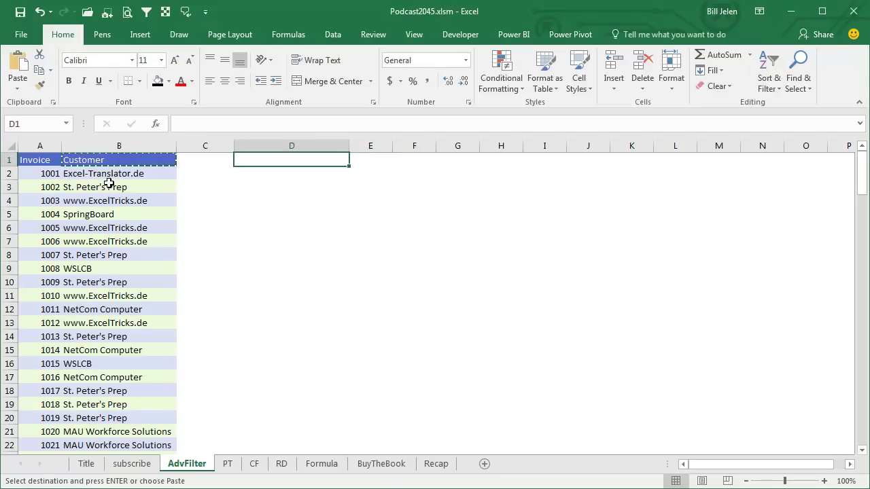
key("ctrl+v")
Step: Run an Advanced Filter on A1:B146 that copies unique records only to the heading in D1
key("Left")
key("Left")
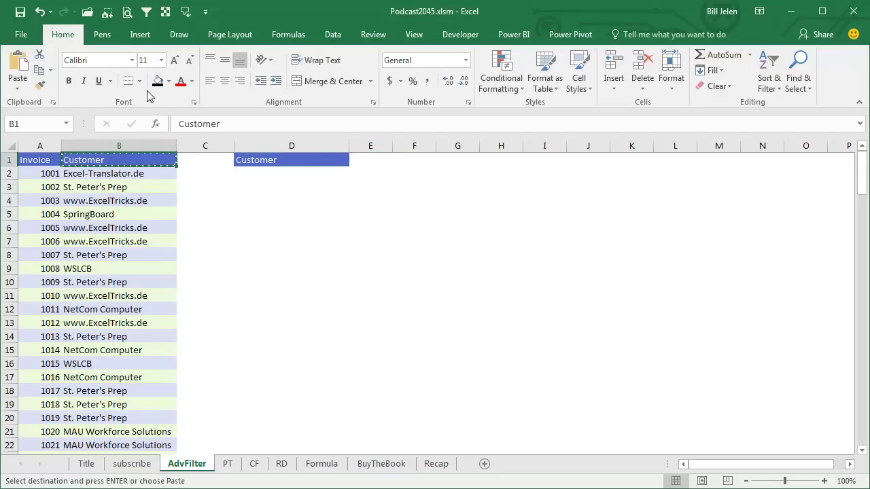
left_click(332, 35)
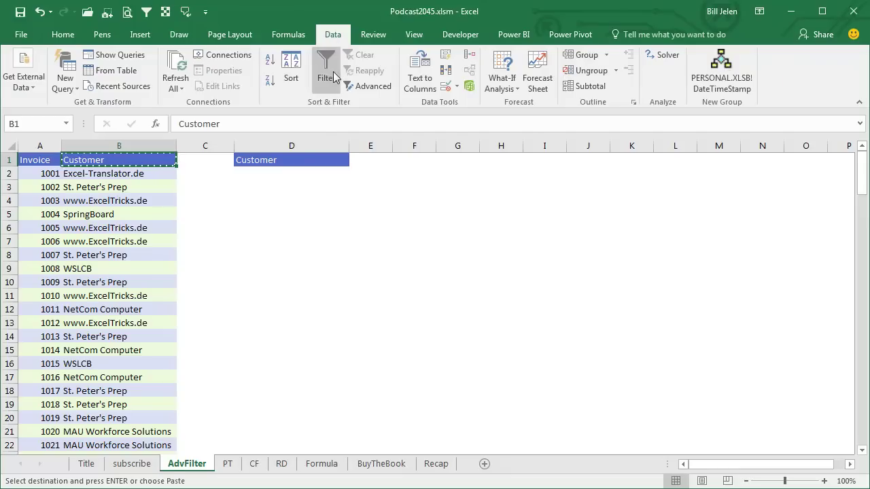
left_click(369, 88)
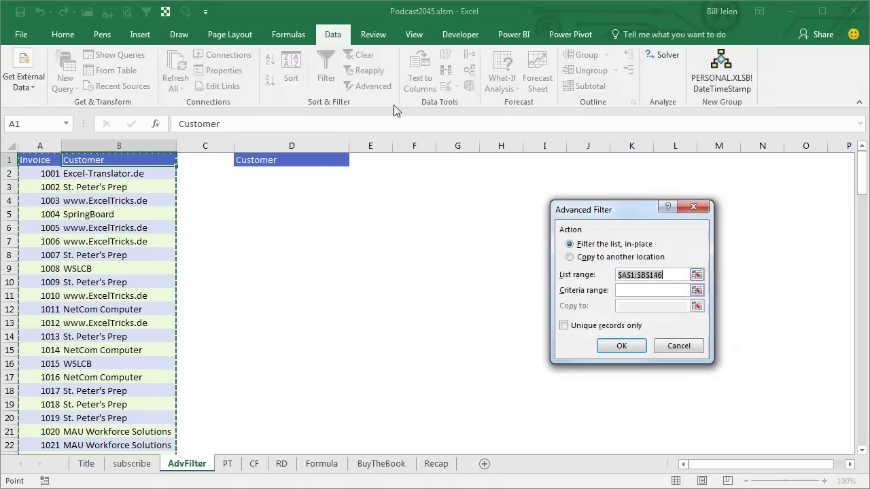
left_click(571, 258)
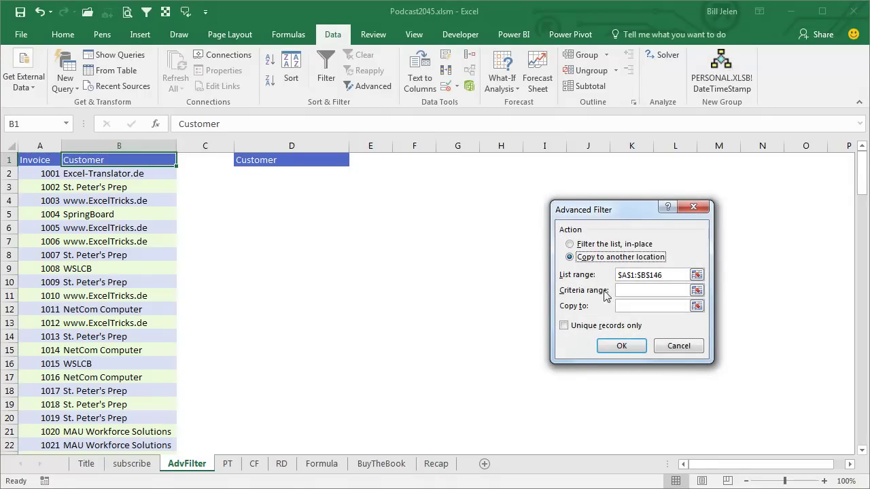
left_click(632, 309)
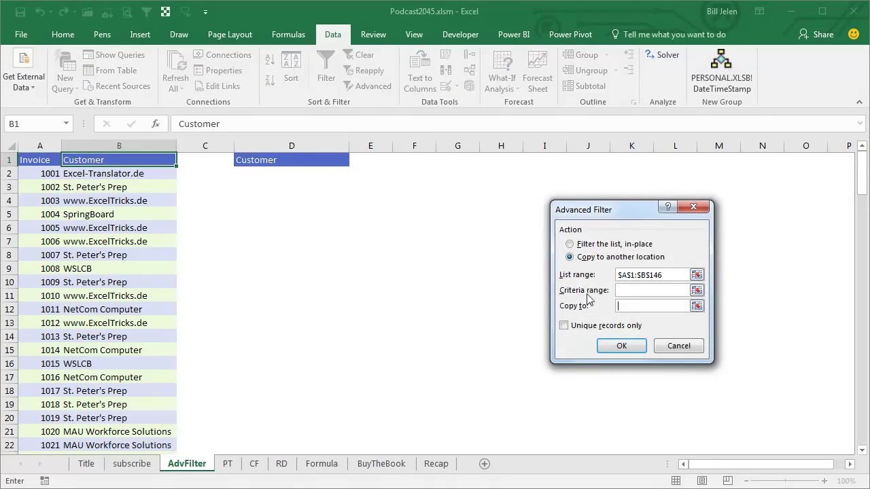
left_click(297, 158)
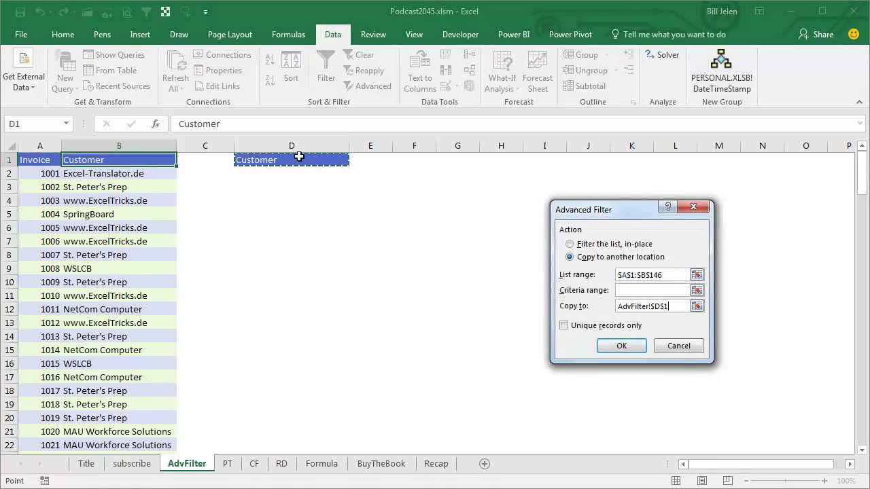
left_click(564, 325)
left_click(620, 347)
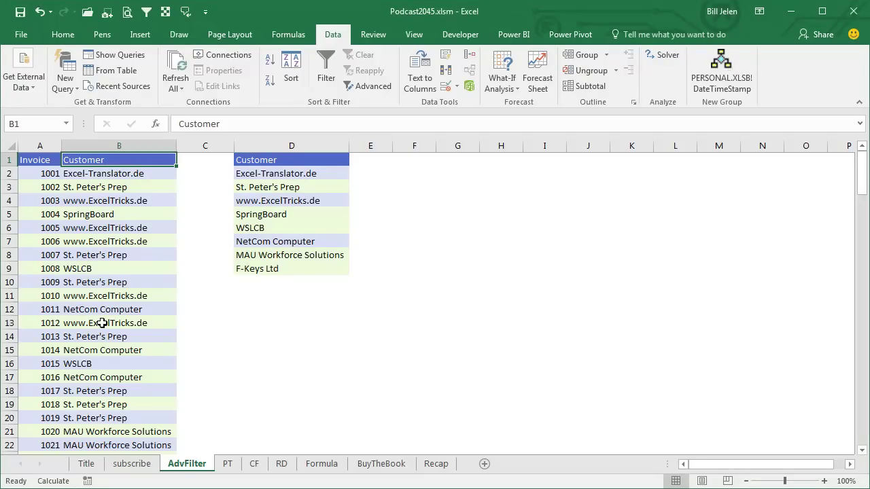
Step: On the PT sheet, create a PivotTable from A1:B146 at D2, replacing existing data, with Customer as the row field
left_click(229, 465)
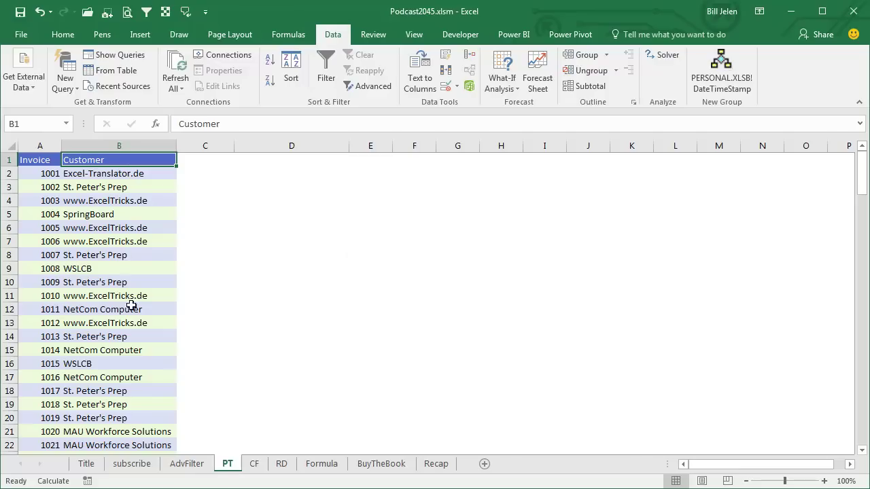
left_click(140, 34)
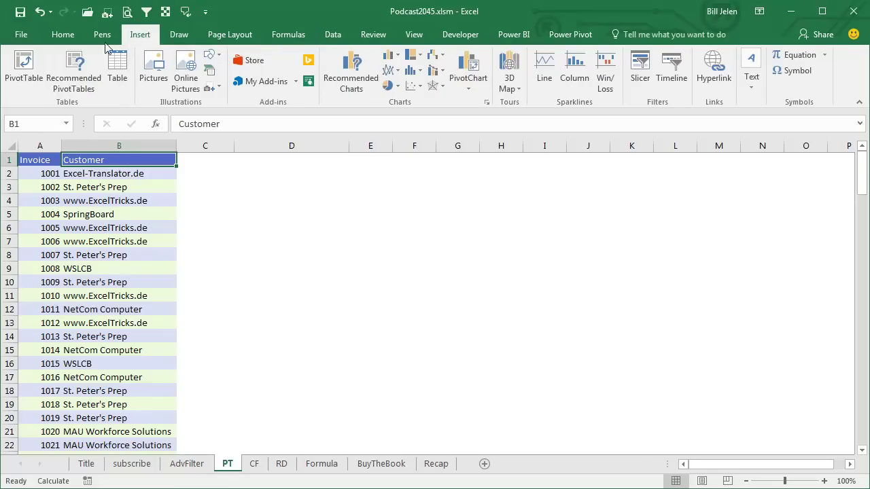
left_click(25, 63)
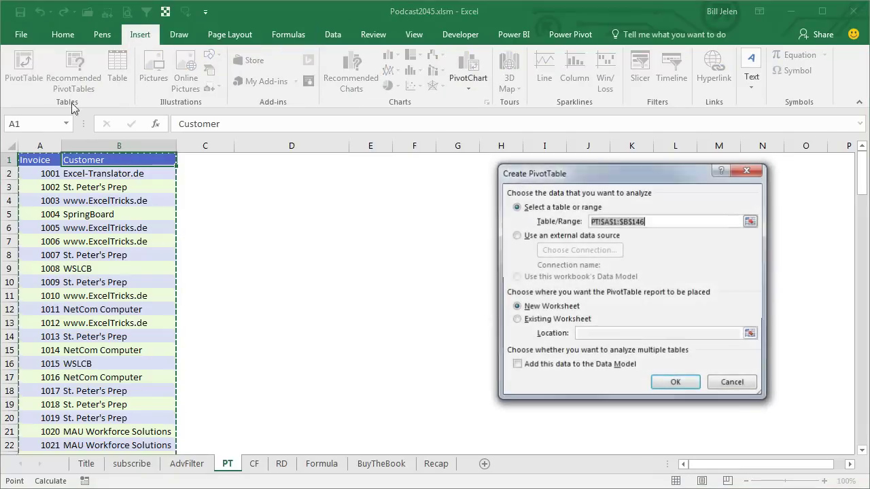
left_click(516, 319)
left_click(292, 172)
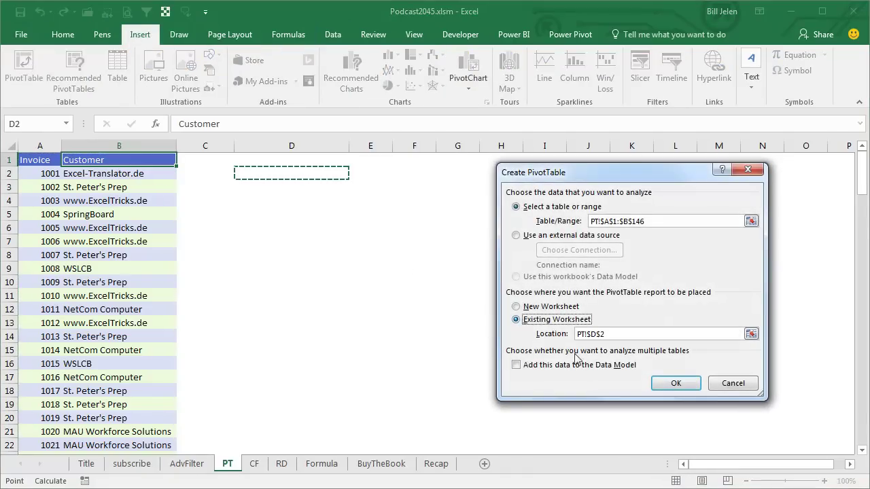
left_click(673, 383)
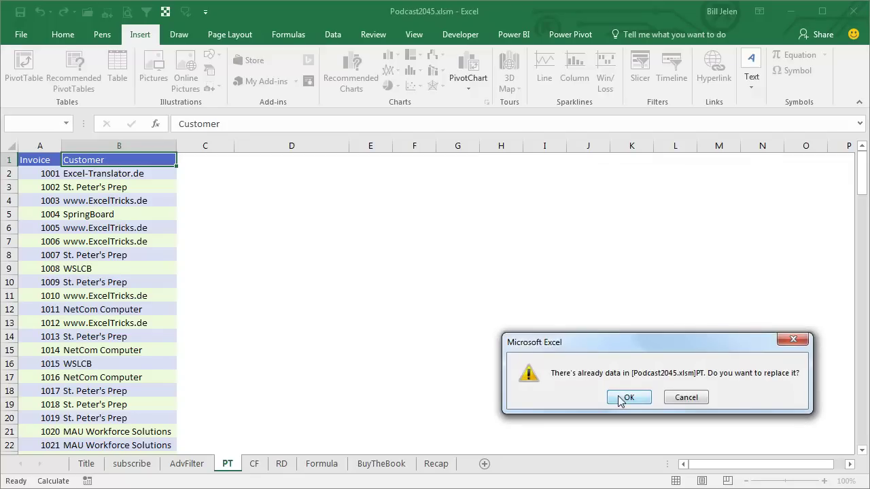
left_click(623, 398)
left_click(707, 242)
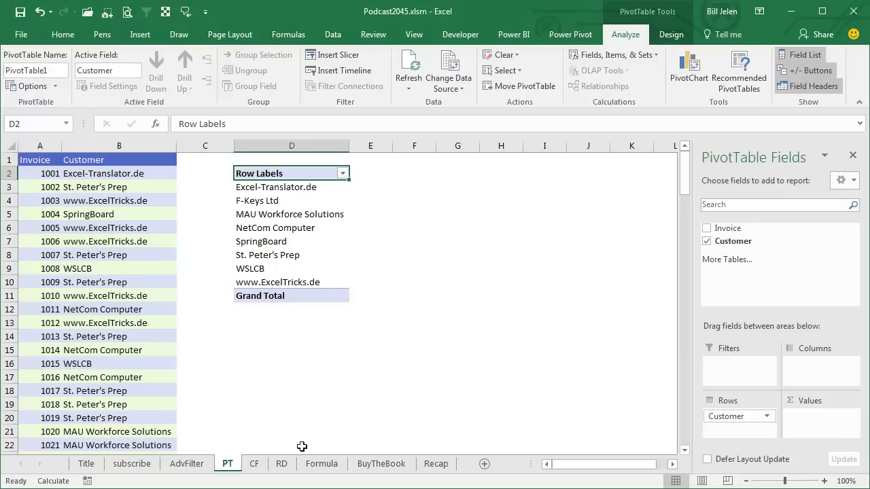
Step: On the CF sheet, conditionally format the unique values in B2:B146 with Light Red Fill with Dark Red Text
left_click(254, 464)
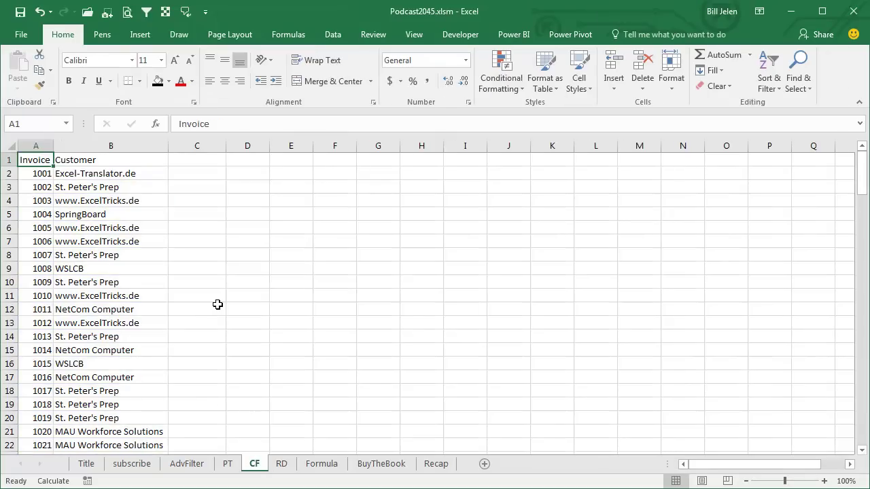
key("Down")
key("Right")
key("ctrl+shift+Down")
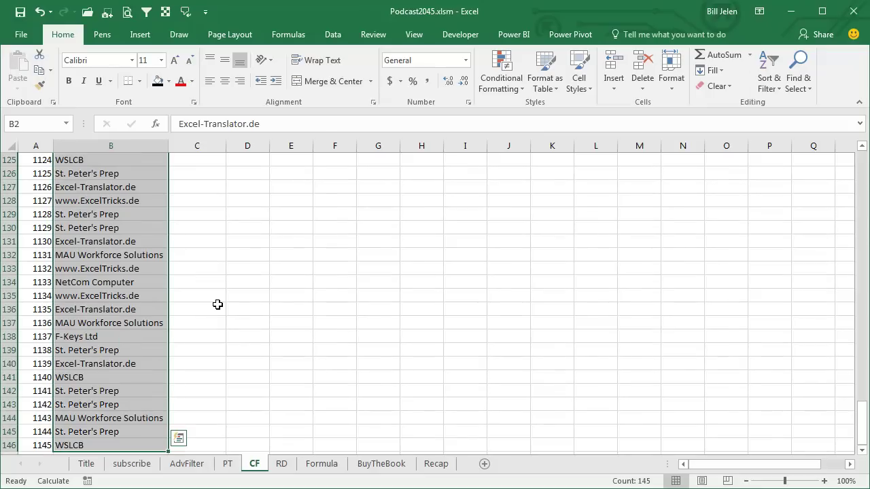
left_click(517, 86)
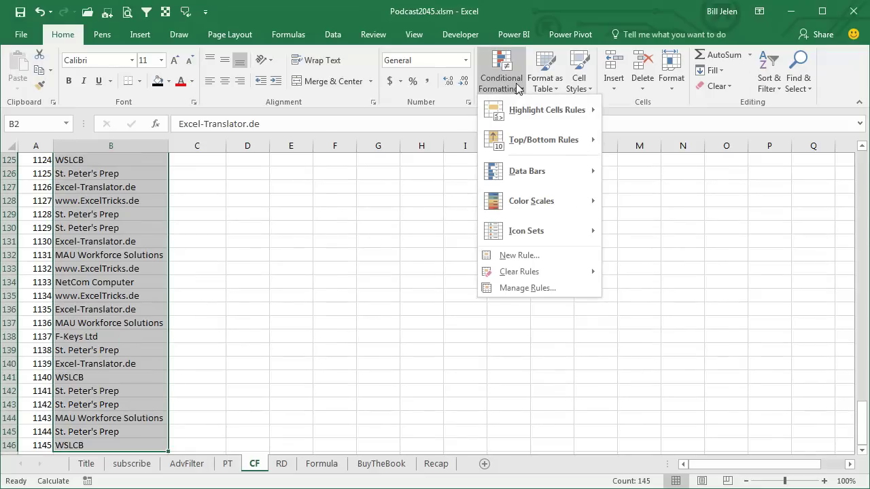
mouse_move(534, 111)
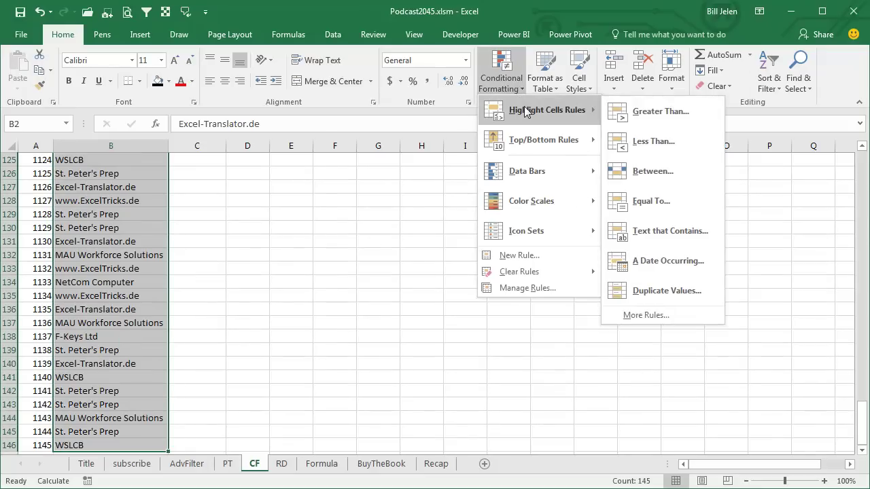
left_click(651, 291)
left_click(557, 295)
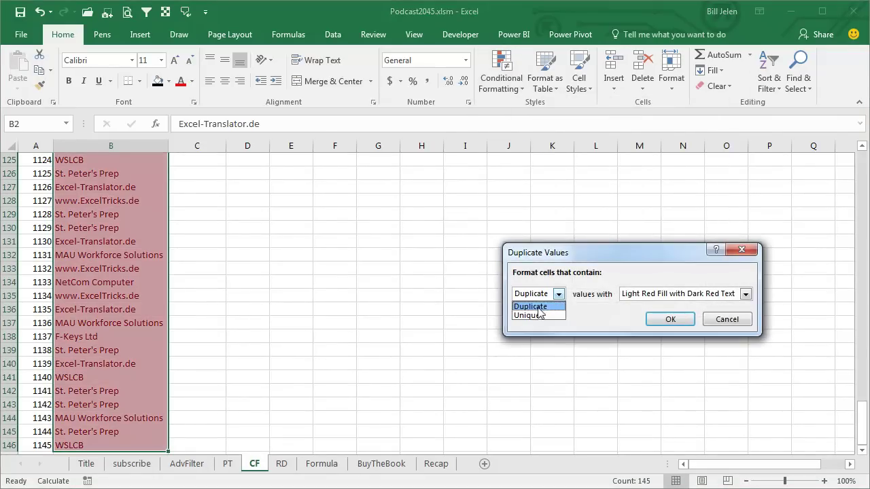
left_click(537, 315)
left_click(662, 319)
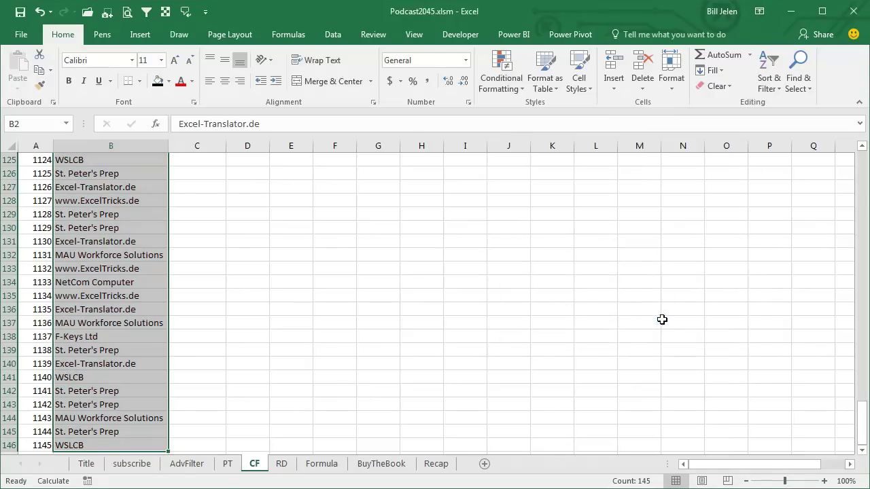
Step: Replace the customer in B3 with Hello to test the unique-values rule
left_click_drag(862, 407, 863, 158)
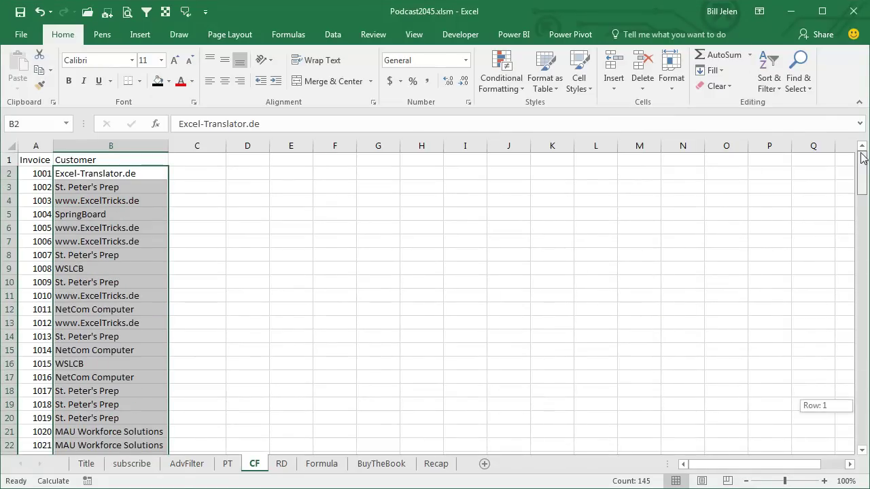
left_click(511, 88)
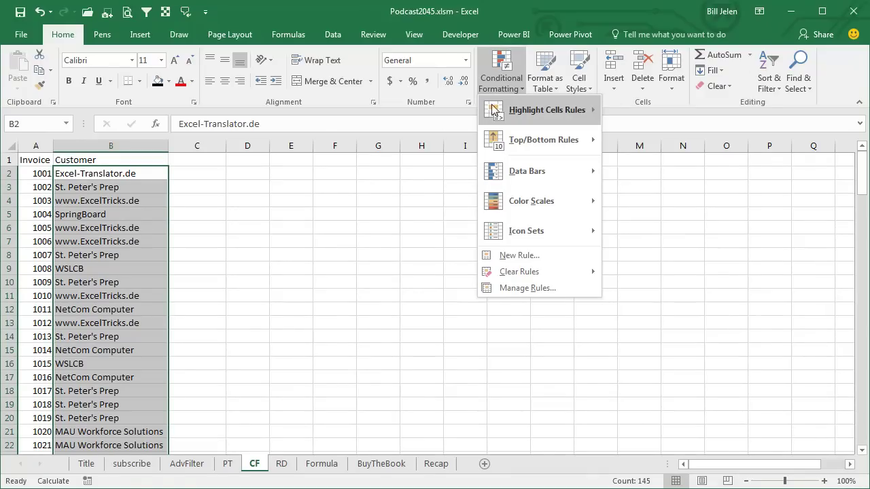
left_click(120, 192)
left_click(110, 189)
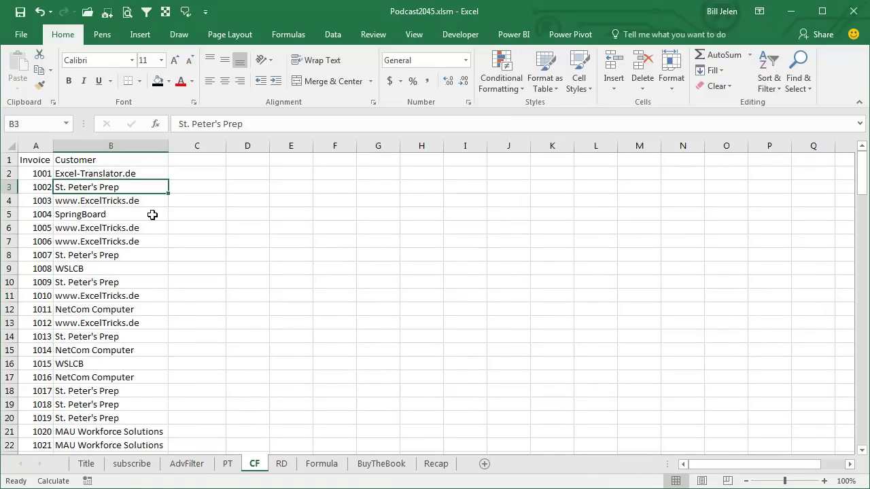
type("Hello")
key("Return")
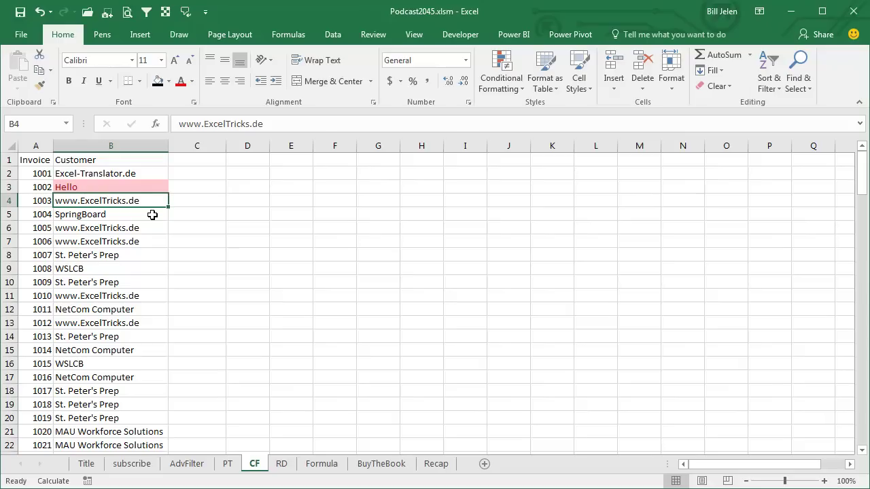
Step: Select the second Customer list in T2:T146 and open its formula-based conditional formatting rule for editing
key("Right")
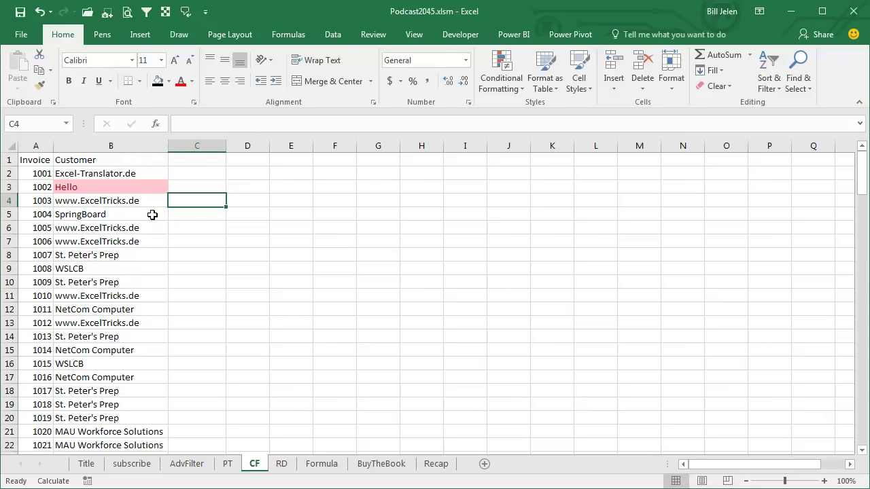
key("Right")
key("Right")
key("Right")
key("Right")
key("Right")
key("Right")
key("Right")
key("Right")
key("Right")
key("Right")
key("Right")
key("Right")
key("Right")
key("Right")
key("Right")
key("Right")
key("Right")
key("Right")
key("Right")
key("Right")
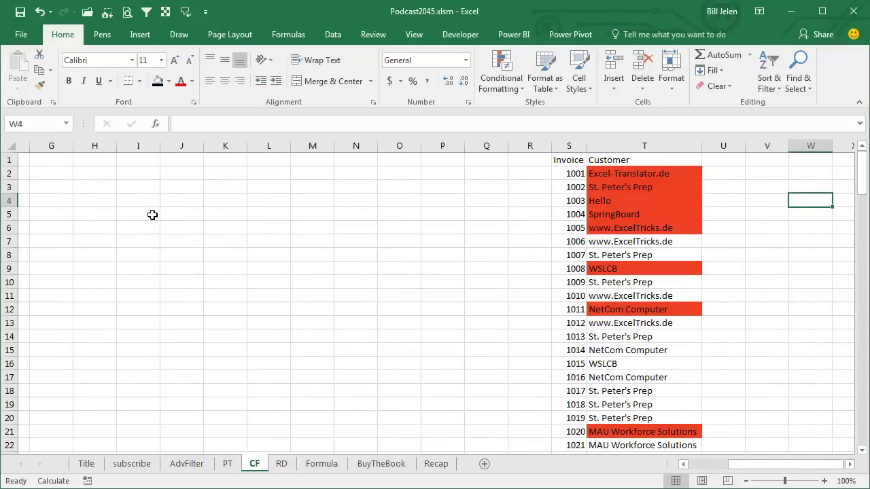
key("Up")
key("Up")
key("Left")
key("Left")
key("Left")
key("Left")
key("Left")
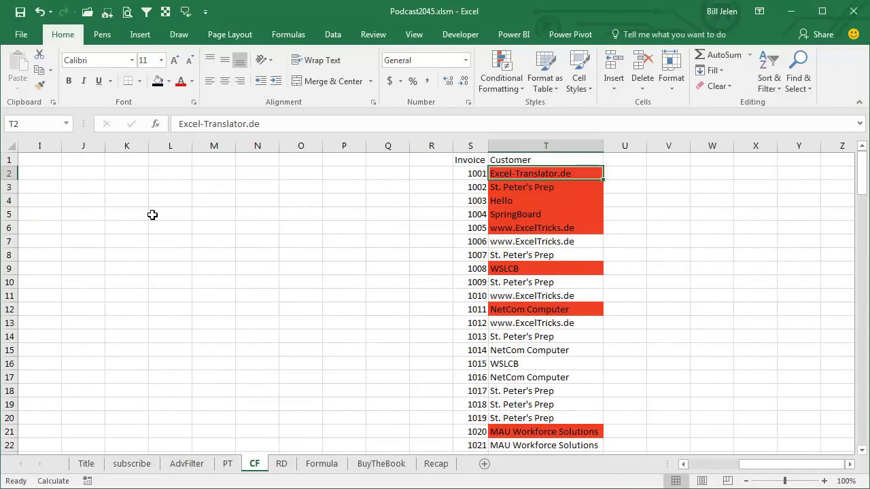
key("ctrl+shift+Down")
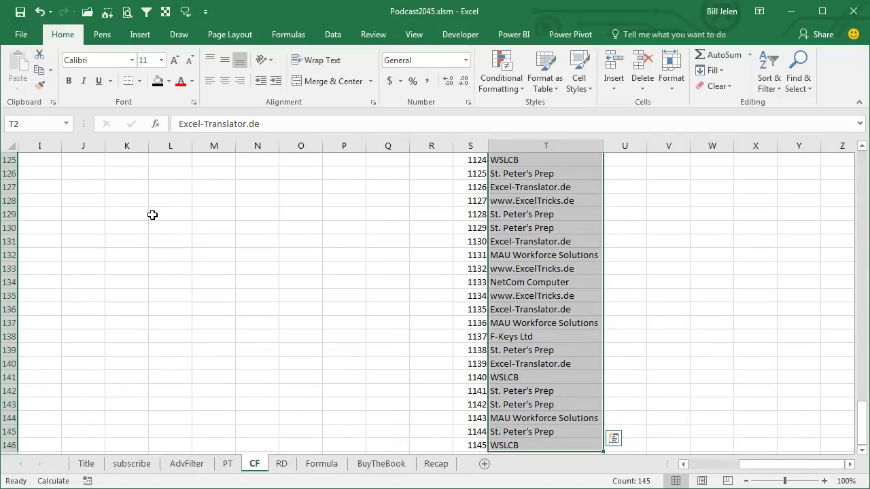
key("alt+h")
key("l")
key("r")
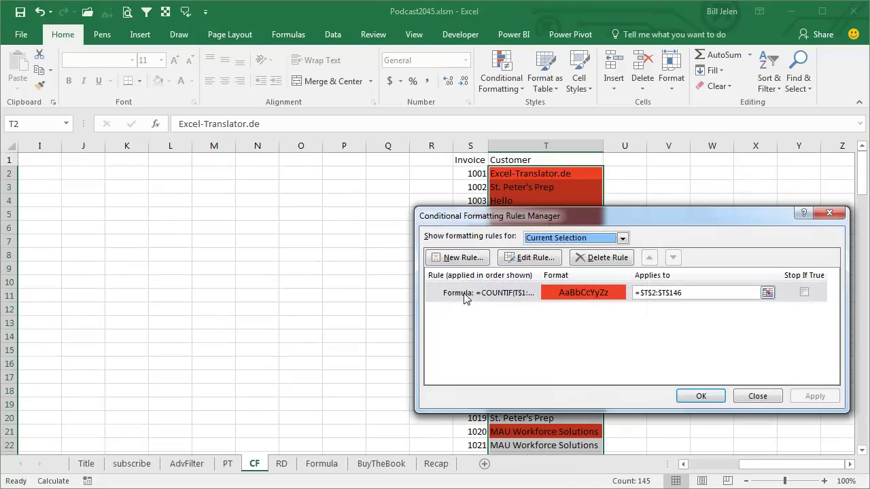
left_click(492, 297)
left_click(532, 258)
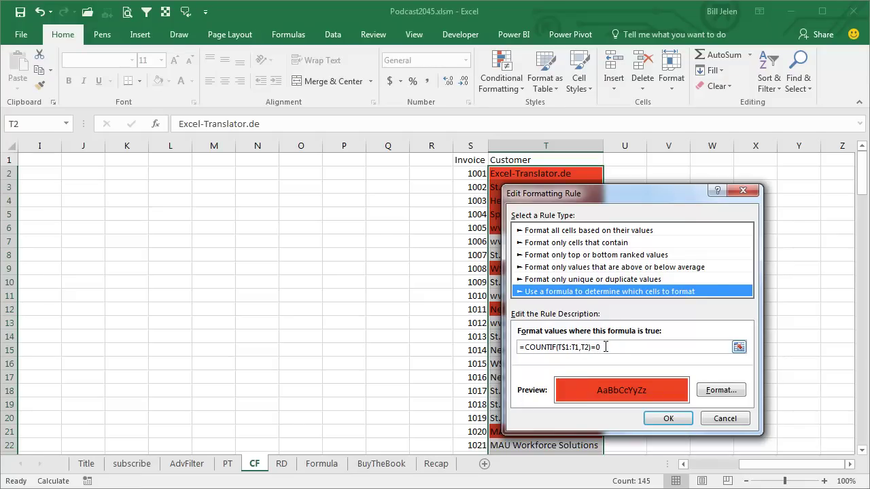
Step: Accept the formatting rule with the formula =COUNTIF(T$1:T1,T2)=0 and close the conditional formatting rules for T2:T146
left_click(666, 419)
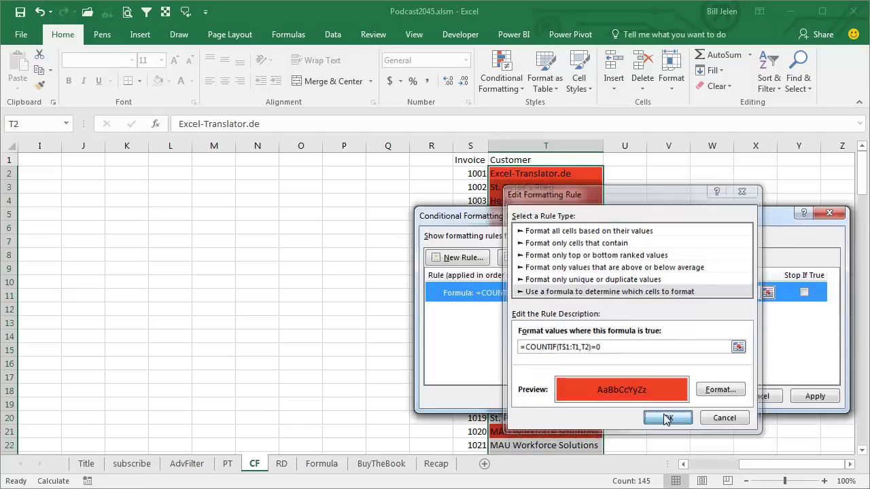
left_click(714, 396)
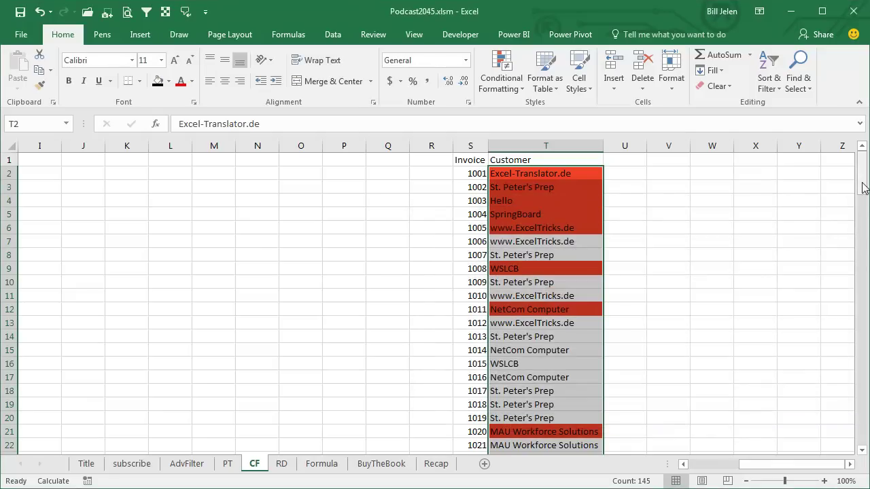
mouse_move(863, 188)
left_mouse_down()
mouse_move(863, 233)
mouse_move(863, 179)
left_mouse_up()
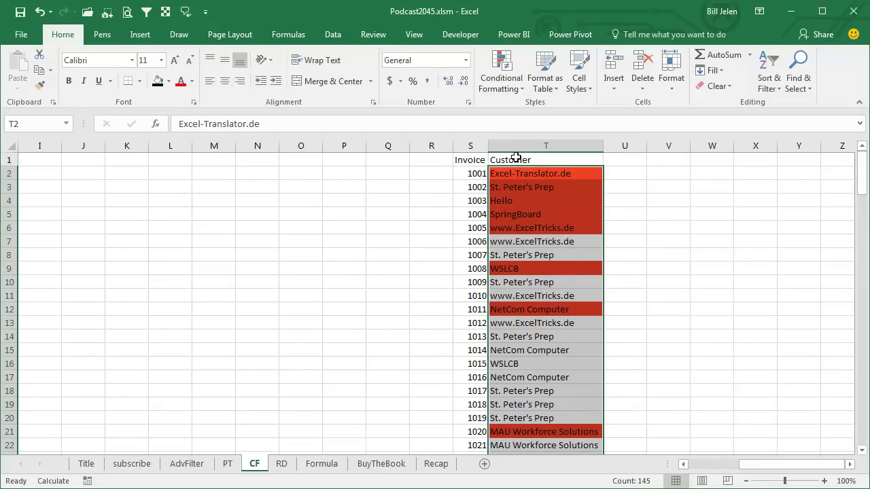
Step: Sort the second invoice list by the Customer column, putting the red cell color of T2 on top
left_click(520, 160)
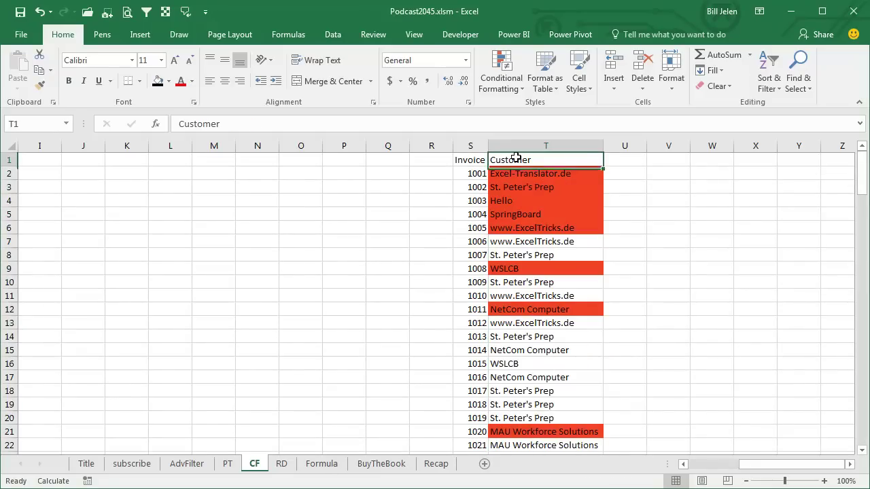
left_click(339, 35)
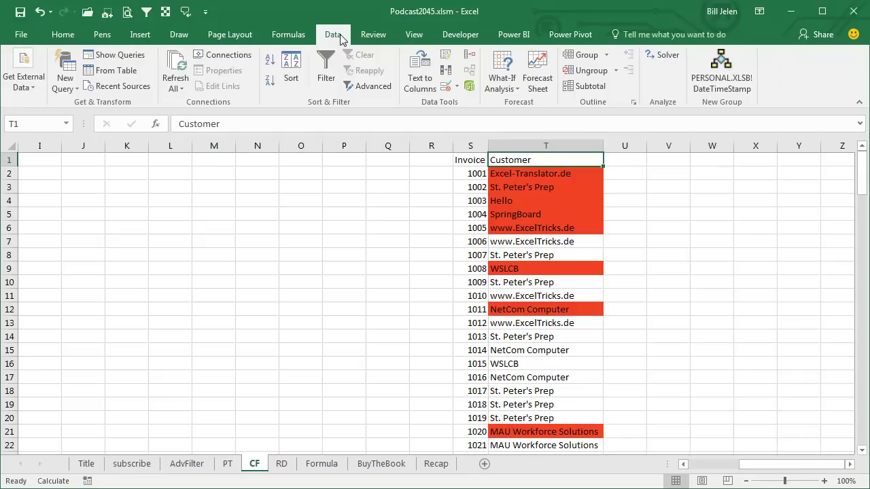
right_click(534, 173)
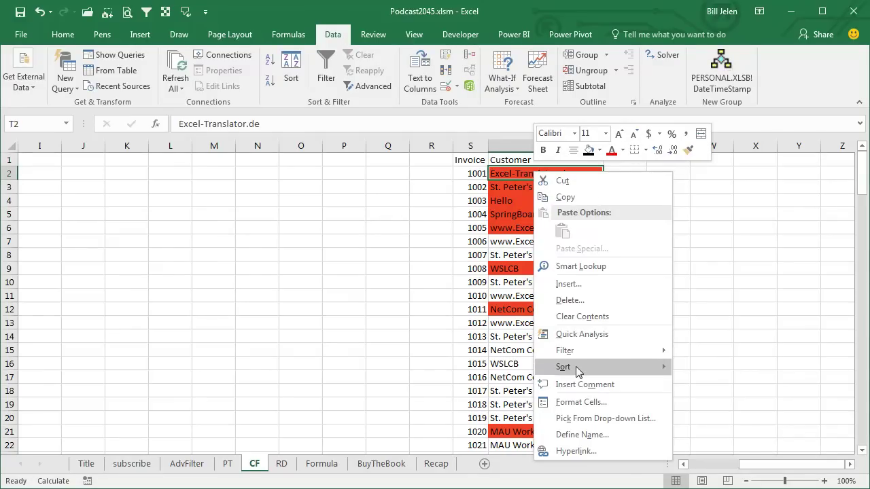
mouse_move(576, 366)
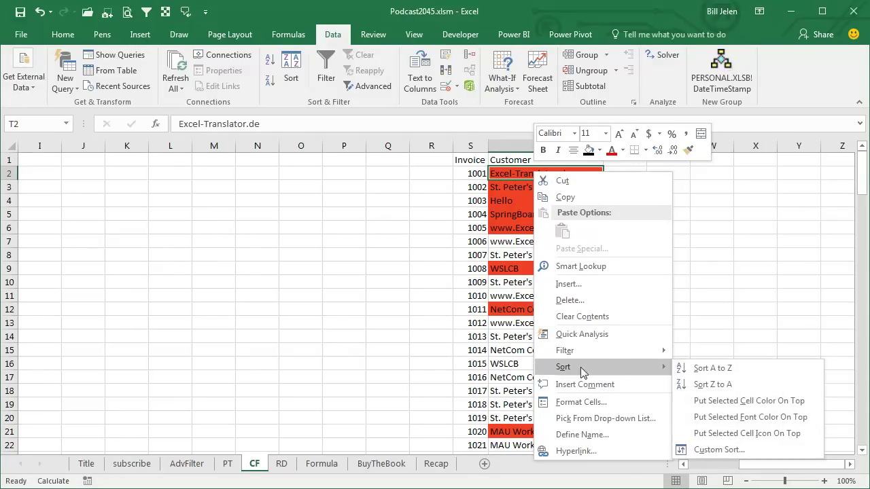
left_click(721, 401)
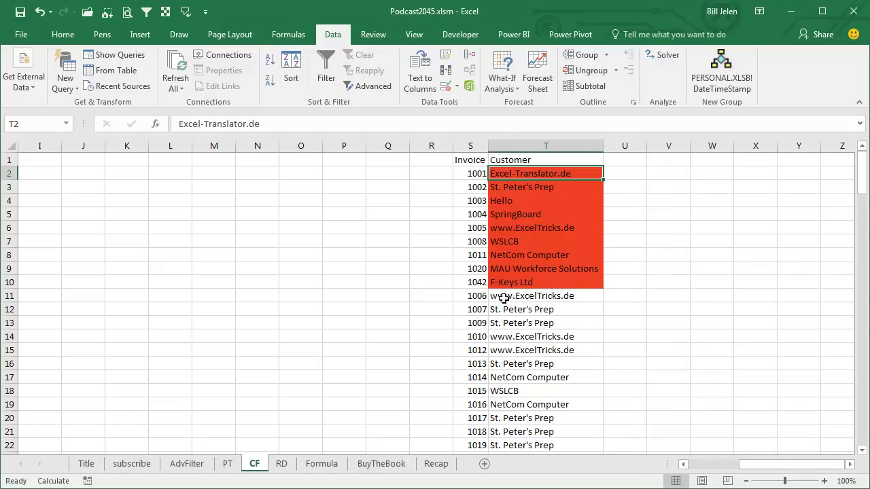
Step: On the RD sheet, copy the Customer column B1:B146 and paste it at D1
left_click(282, 463)
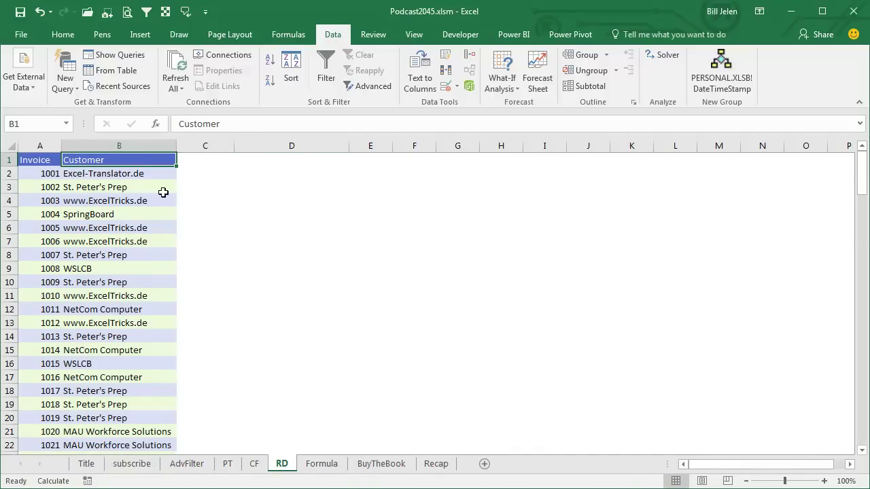
key("ctrl+shift+Down")
key("ctrl+c")
key("Right")
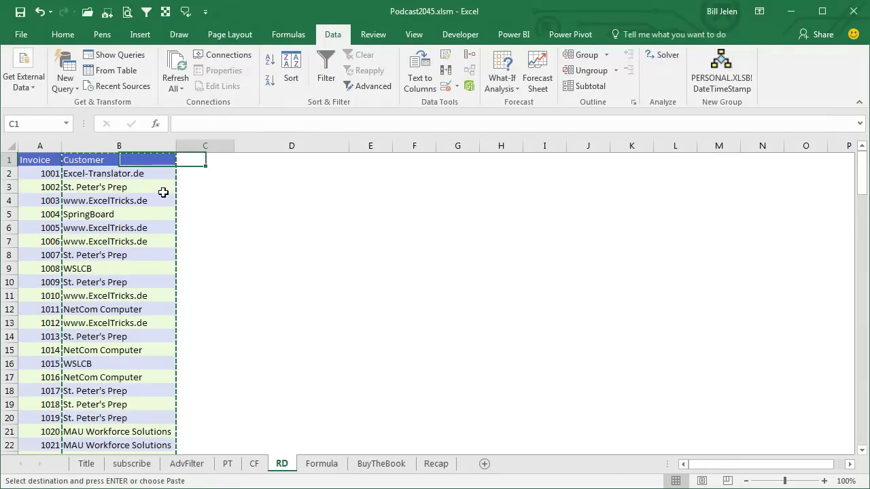
key("Right")
key("Right")
key("Left")
key("ctrl+v")
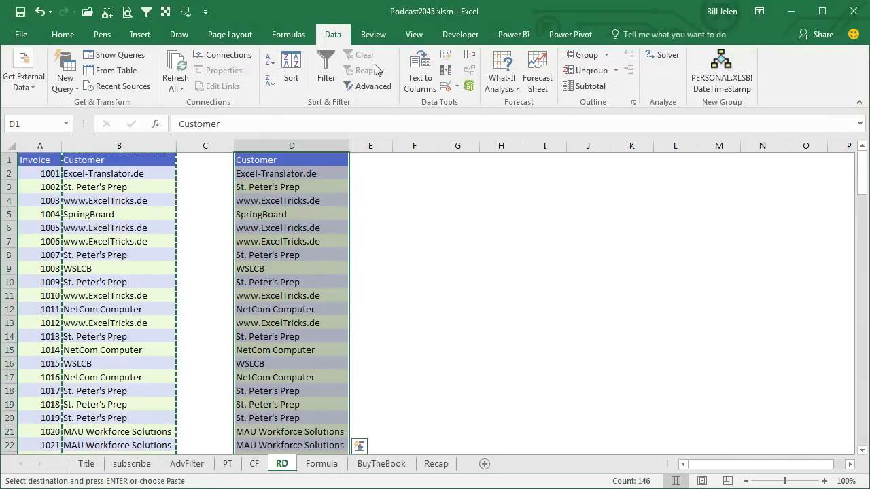
Step: Remove the duplicates from the copied Customer list in column D
left_click(446, 70)
left_click(682, 368)
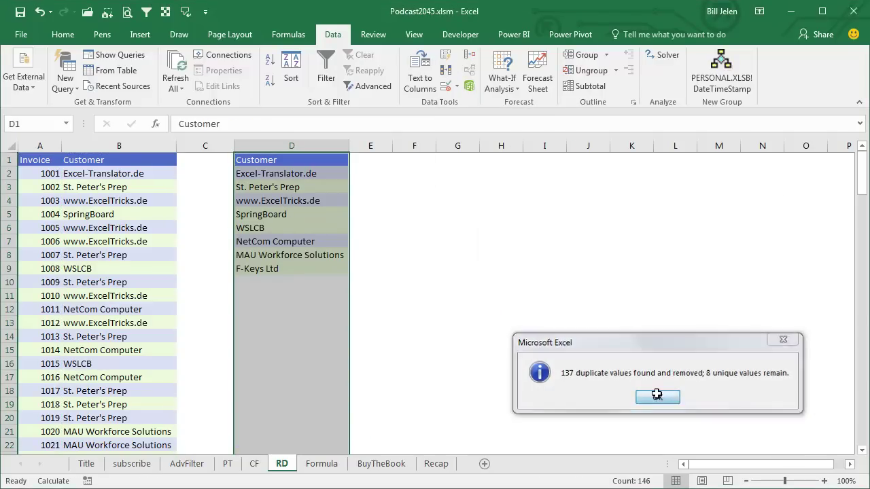
left_click(658, 397)
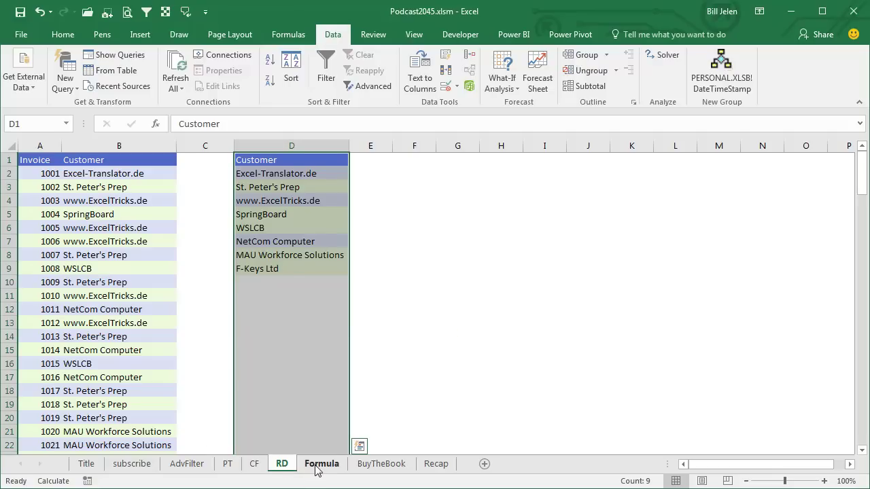
Step: Examine the array formulas for unique customers on the Formula sheet, look at the Title sheet, and review the methods on the Recap sheet
left_click(316, 466)
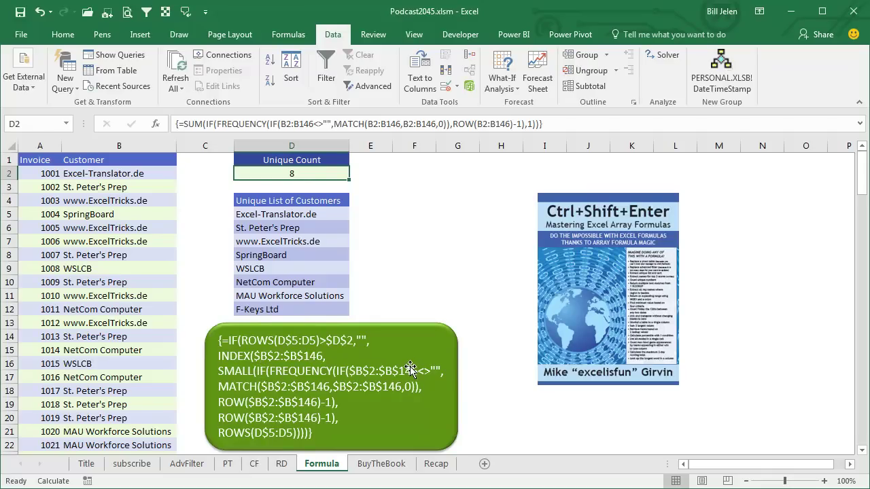
left_click(87, 463)
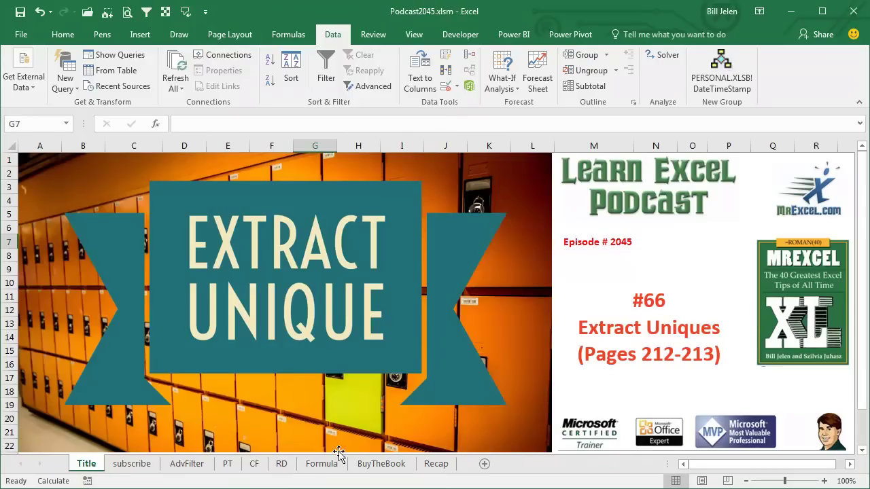
left_click(311, 466)
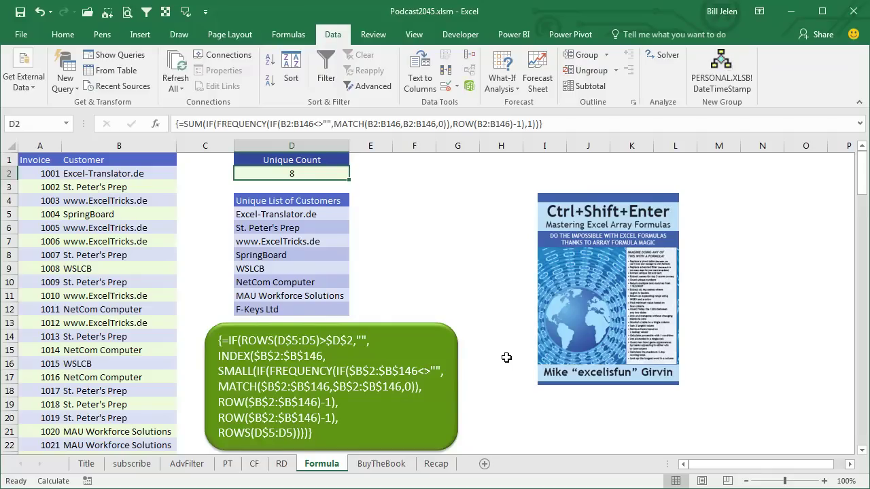
left_click(435, 462)
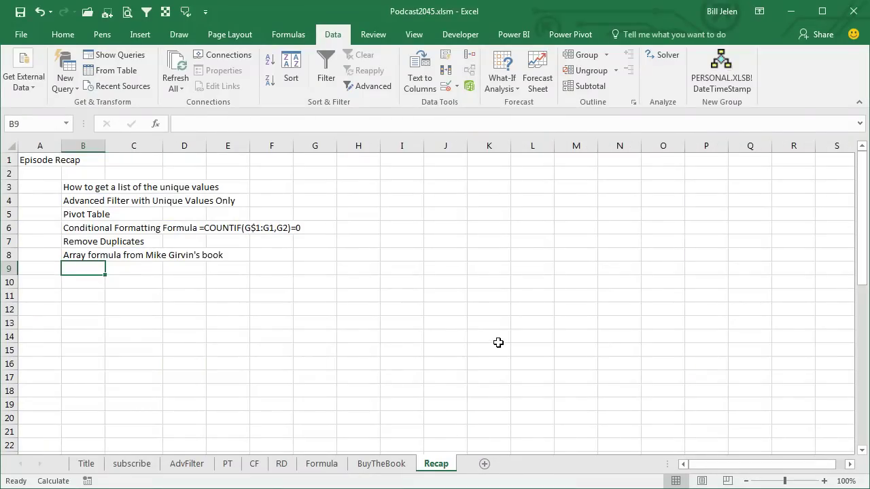